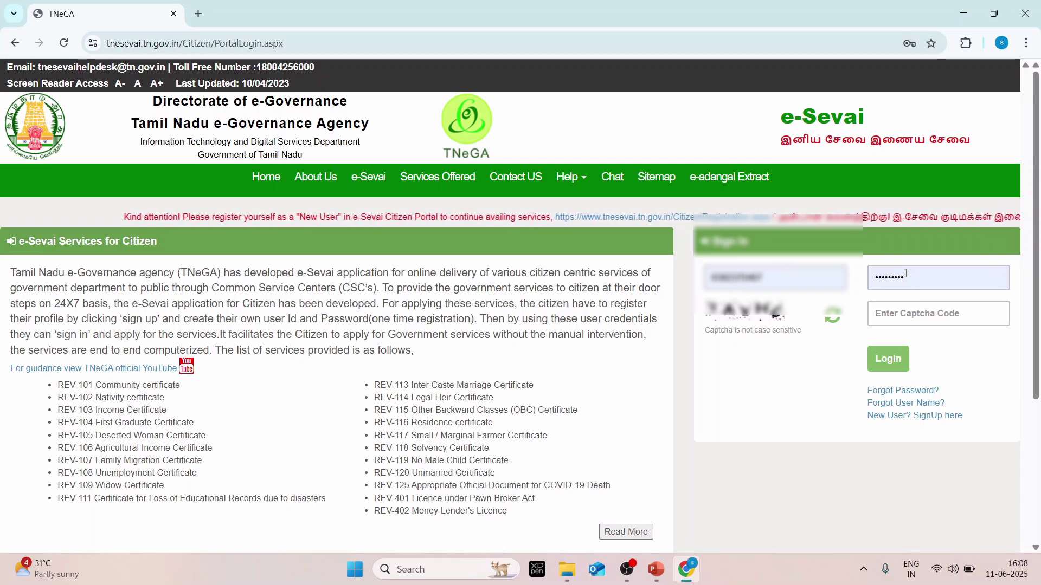
# - Sign in to the citizen portal with the captcha code and open the Revenue Department's REV-103 Income Certificate service
pyautogui.click(897, 320)
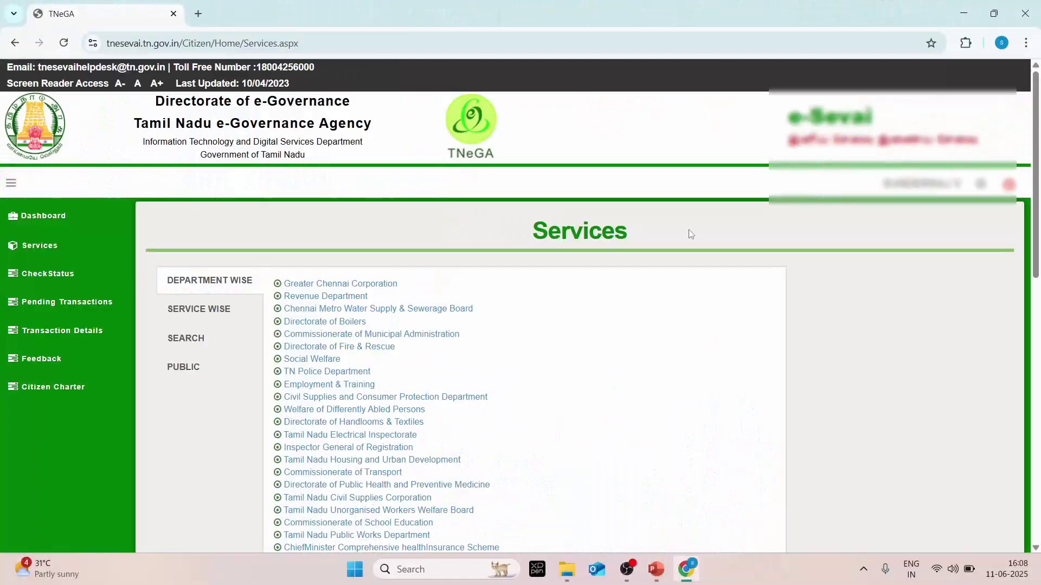
pyautogui.click(312, 299)
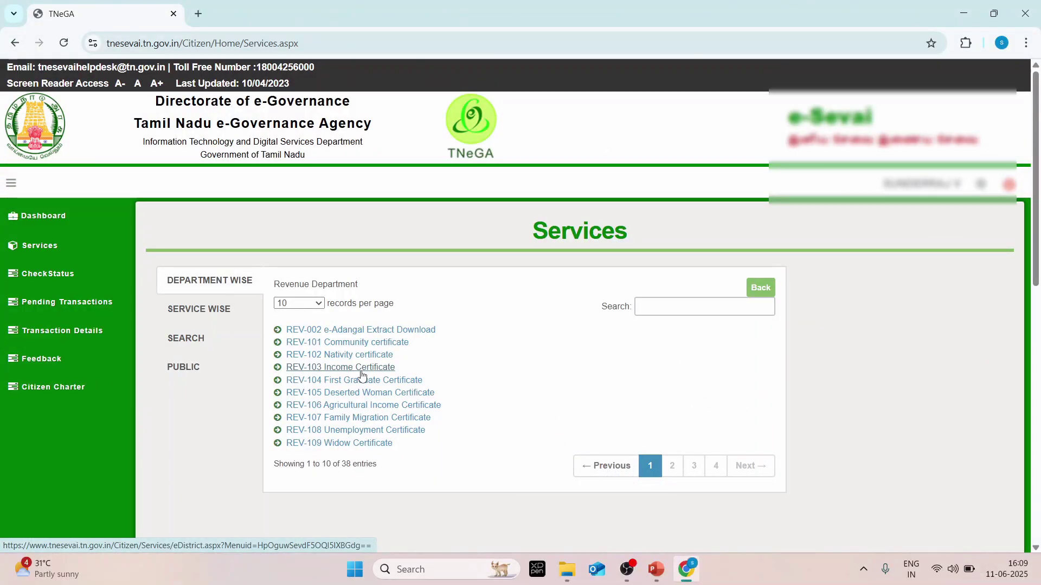
pyautogui.click(361, 368)
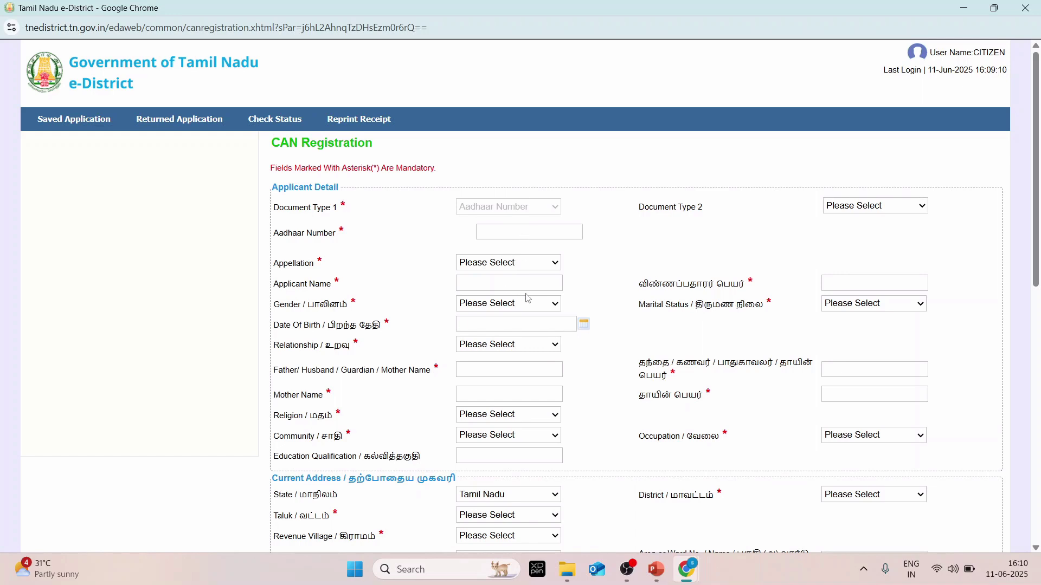
# - Search for the applicant's record by Aadhaar number, select it, and proceed to the income certificate application
pyautogui.scroll(-1, 703, 307)
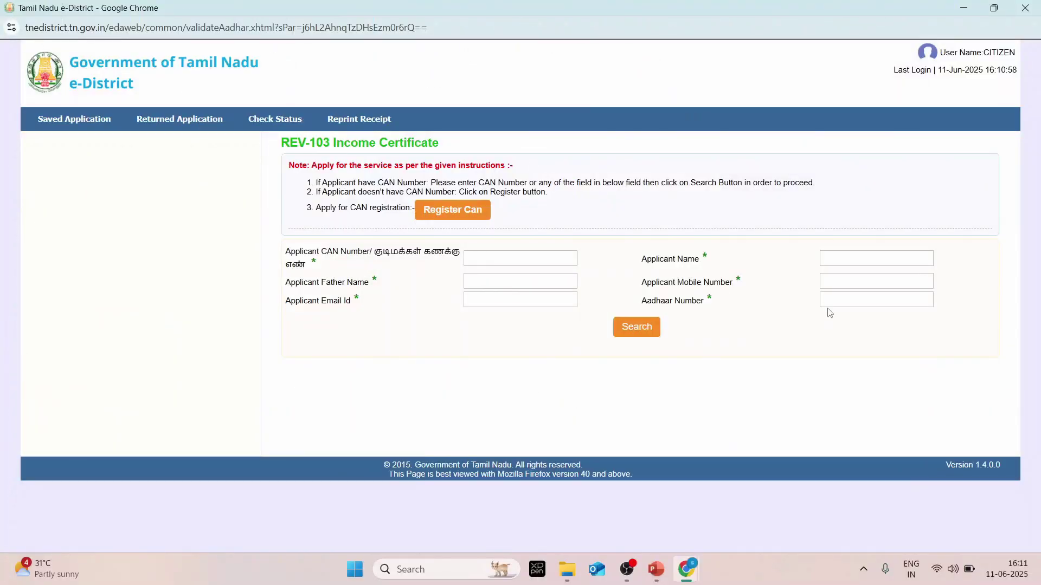
pyautogui.click(843, 302)
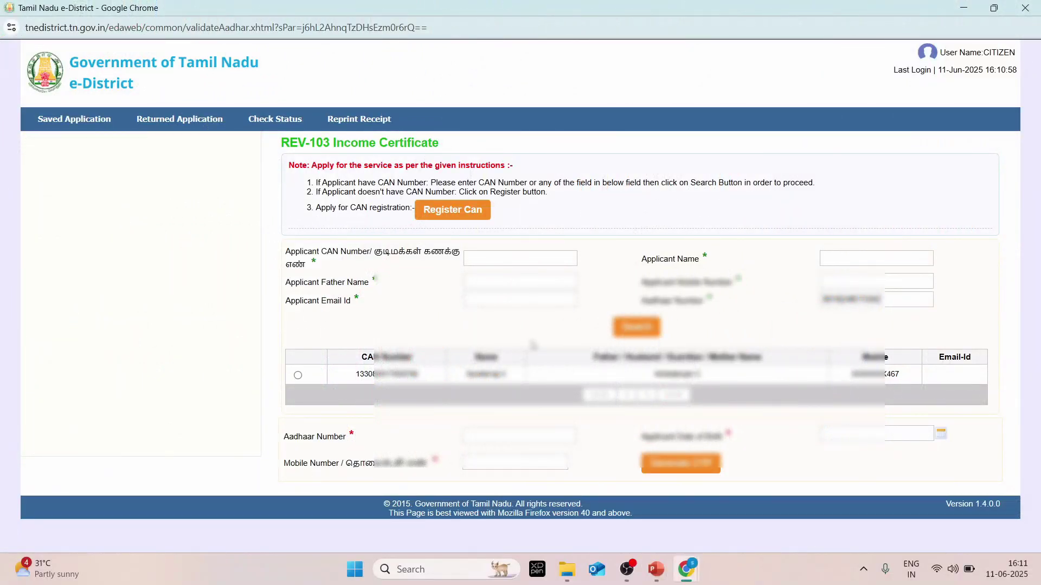
pyautogui.click(298, 375)
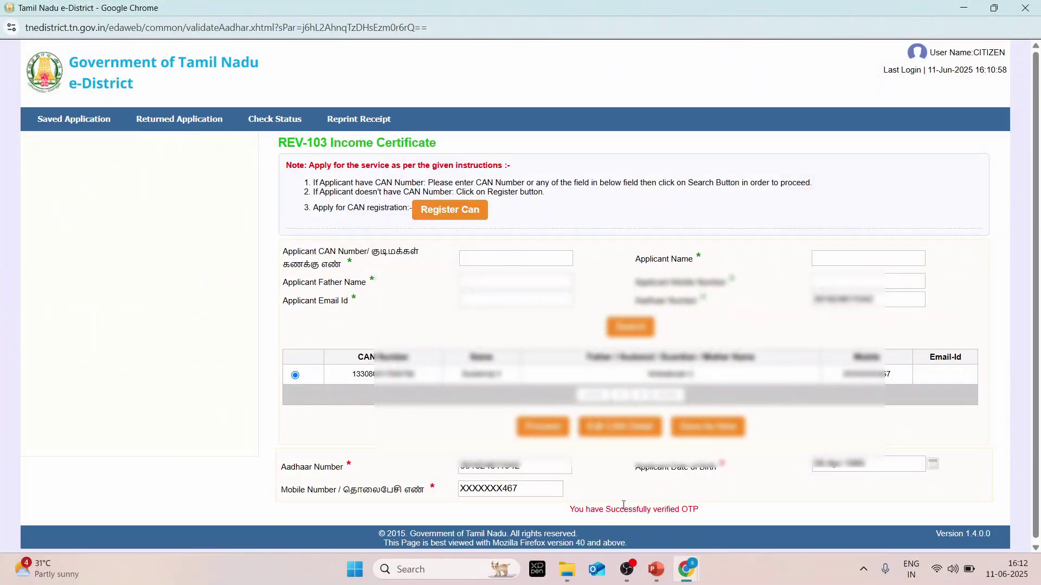
pyautogui.click(542, 427)
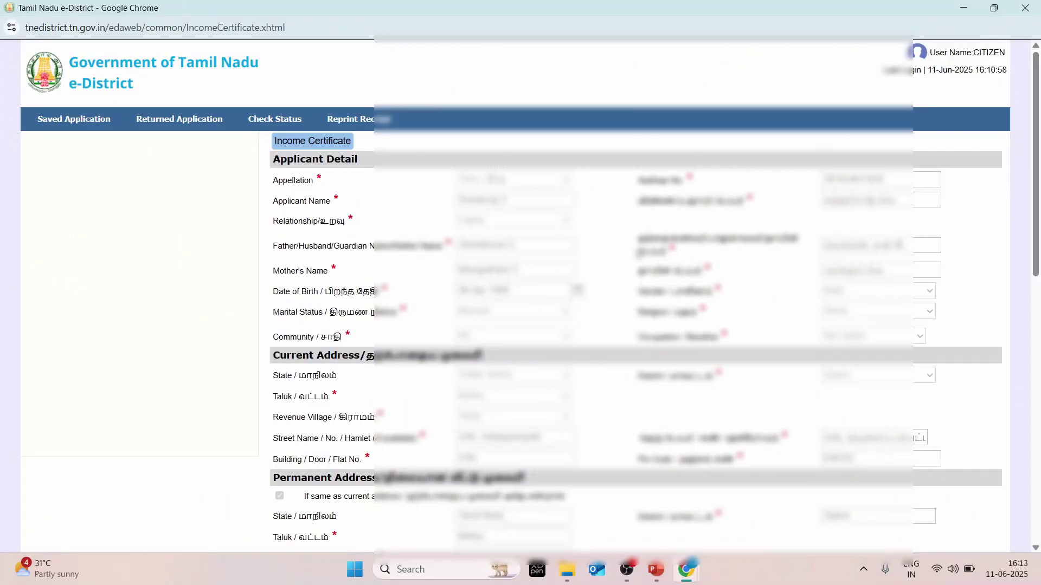
# - Set the total number of family members to 3 and enter the first member's name, Tamil name and age of 35
pyautogui.scroll(-9, 639, 252)
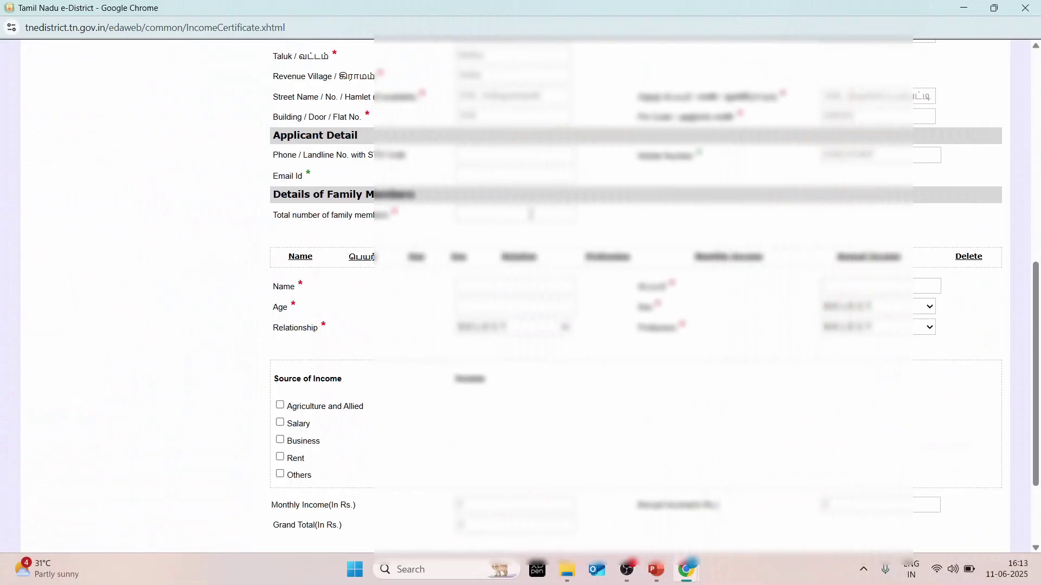
pyautogui.click(497, 218)
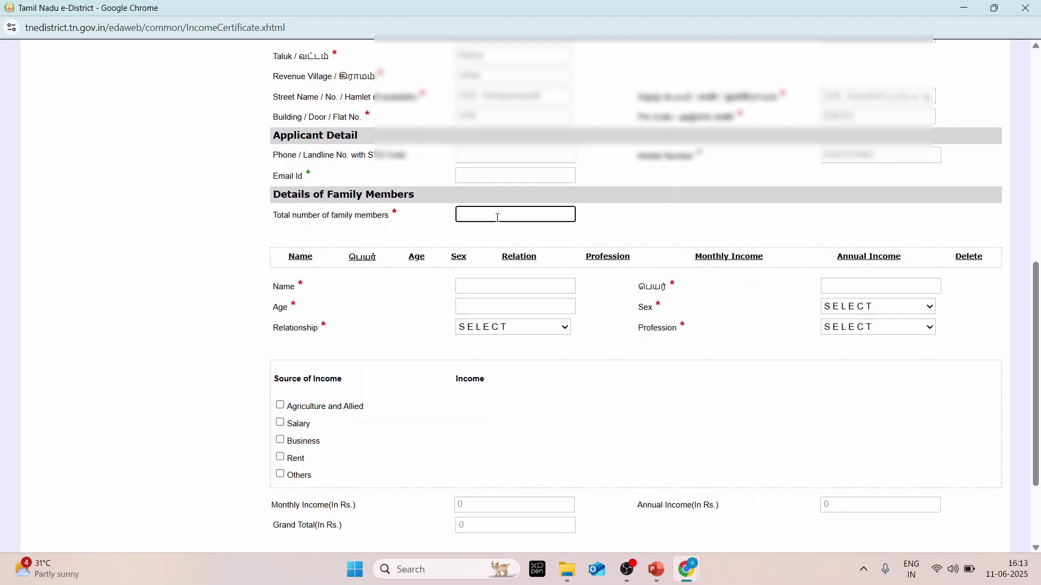
pyautogui.write('1')
pyautogui.click(493, 282)
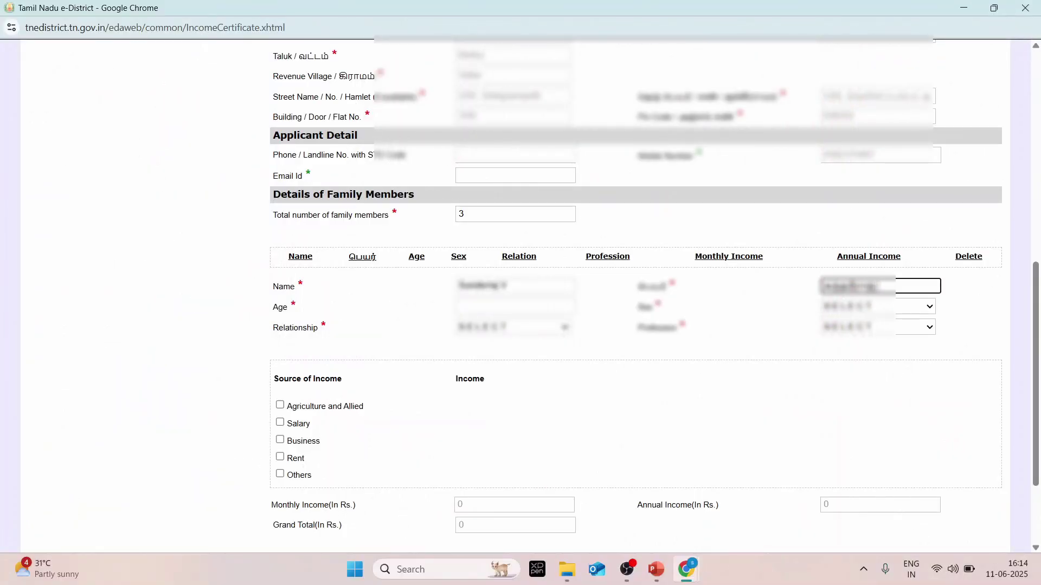
pyautogui.press('Tab')
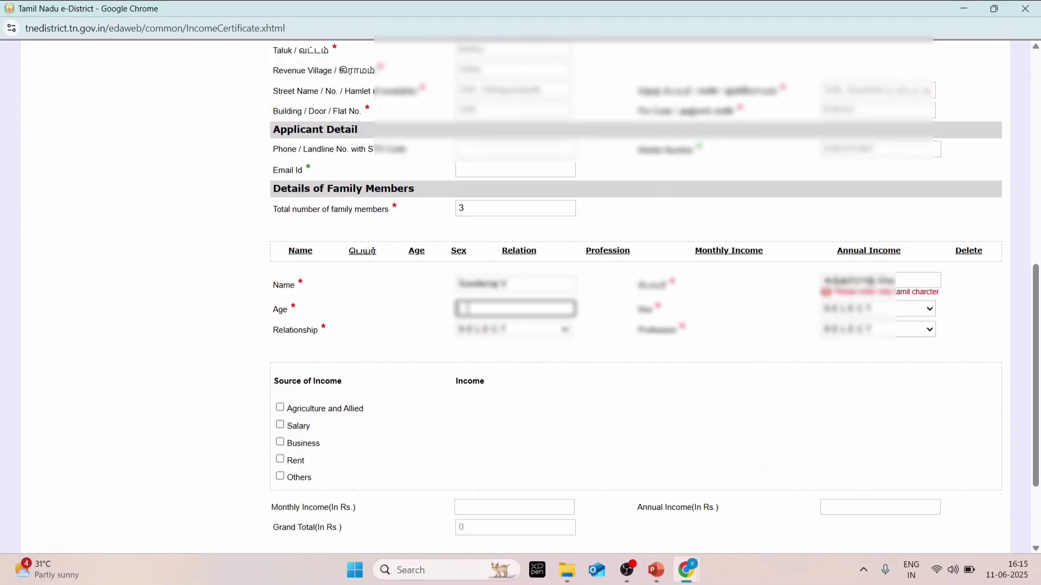
pyautogui.write('38')
pyautogui.click(528, 331)
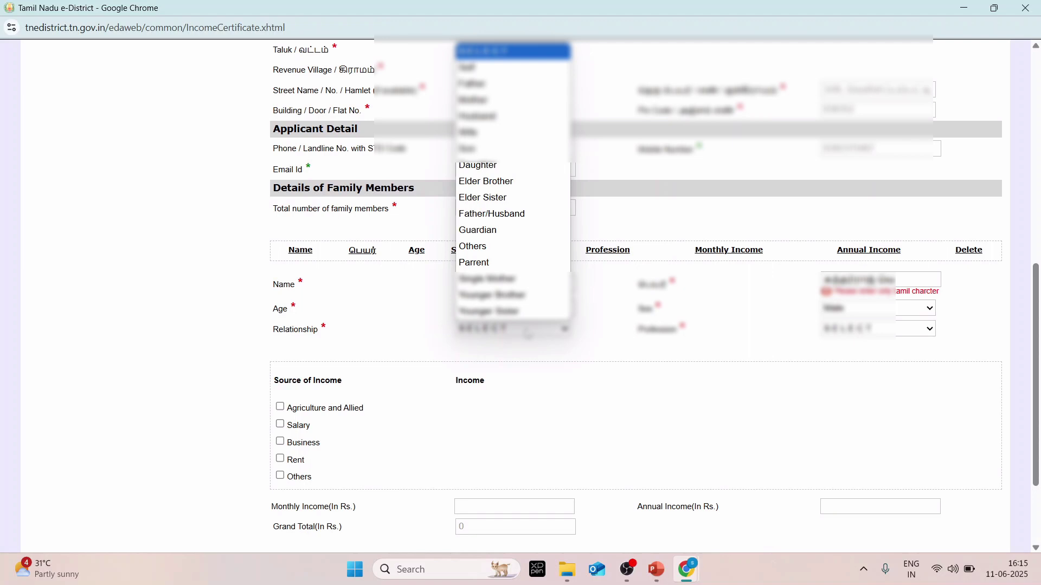
pyautogui.press('Down')
pyautogui.press('Down')
pyautogui.press('Down')
pyautogui.press('Down')
pyautogui.press('Down')
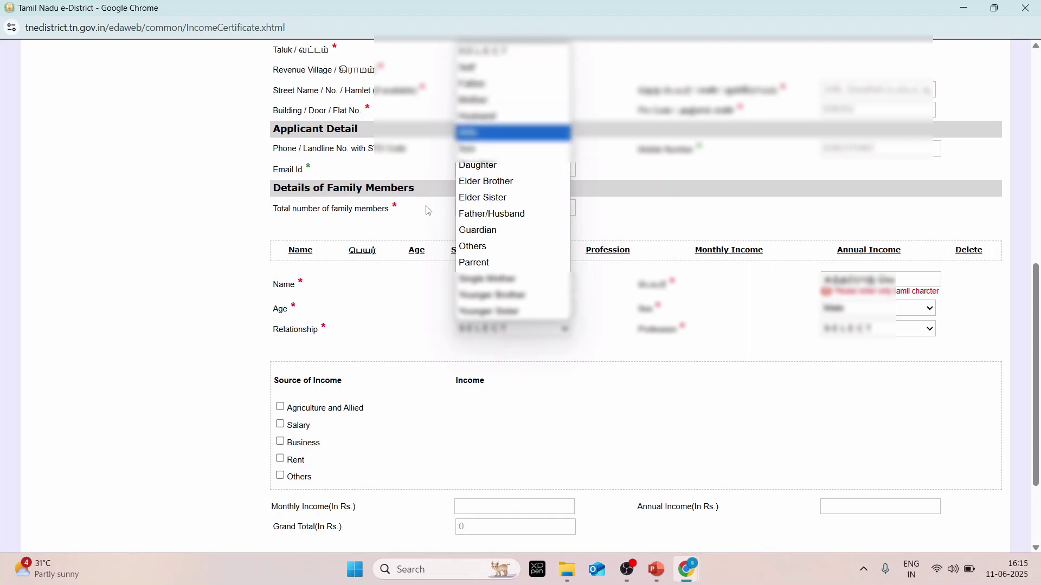
pyautogui.click(353, 352)
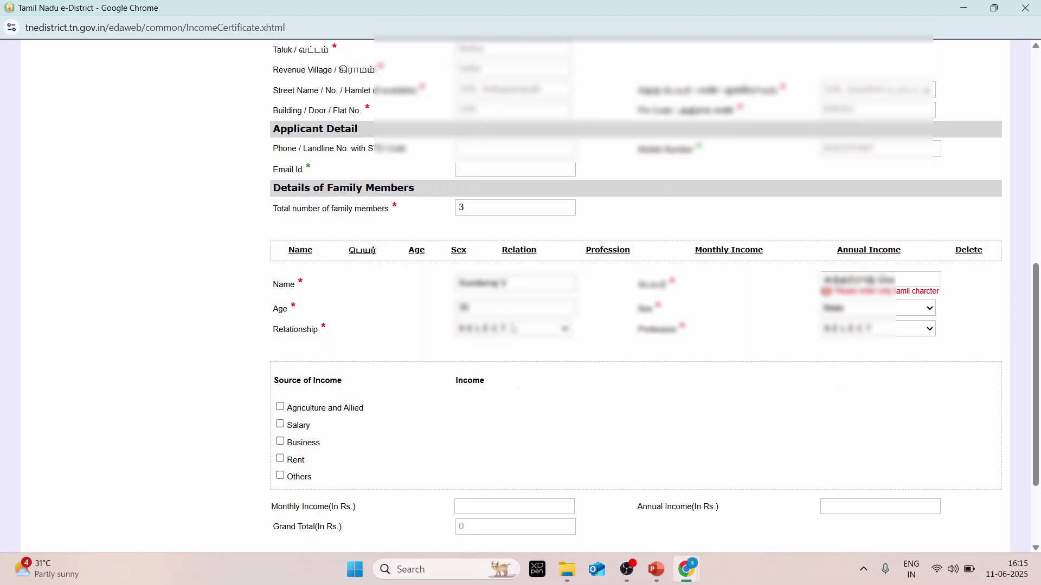
# - Set the member's relationship to Self, profession to Government and salary income to 60000, and submit the completed family details
pyautogui.click(513, 328)
pyautogui.click(471, 67)
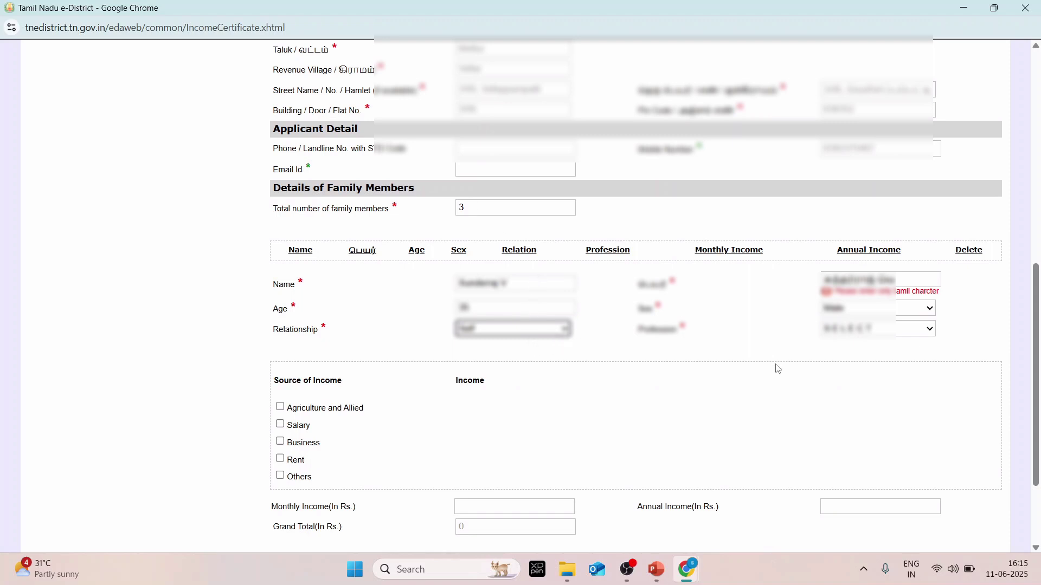
pyautogui.click(868, 330)
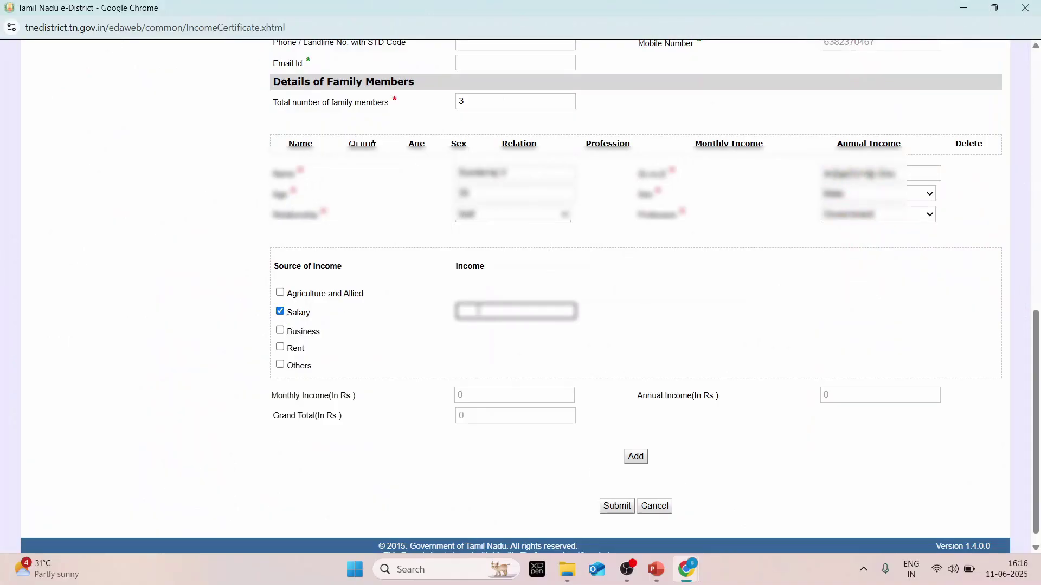
pyautogui.write('60000')
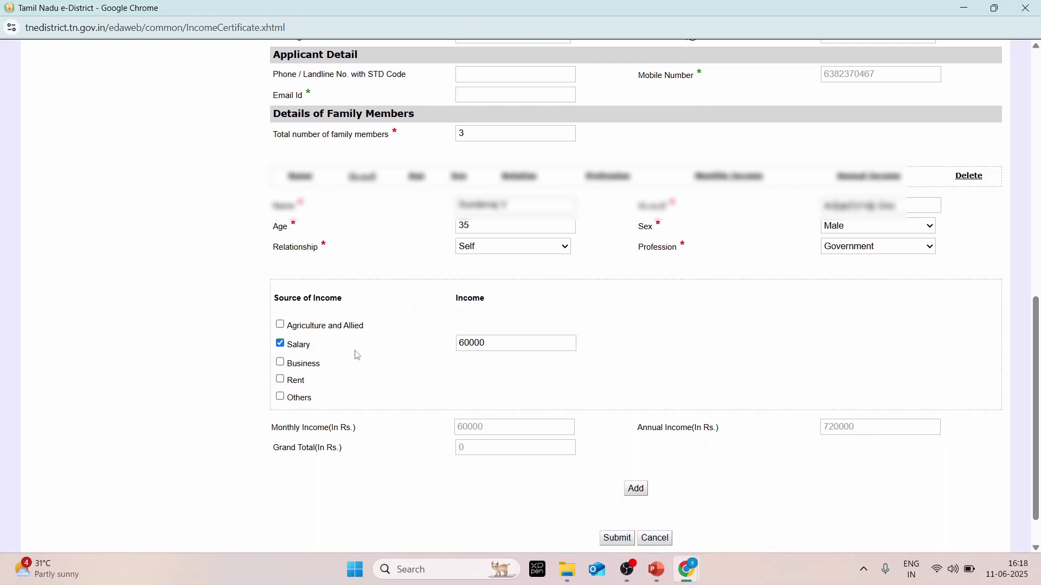
pyautogui.click(280, 397)
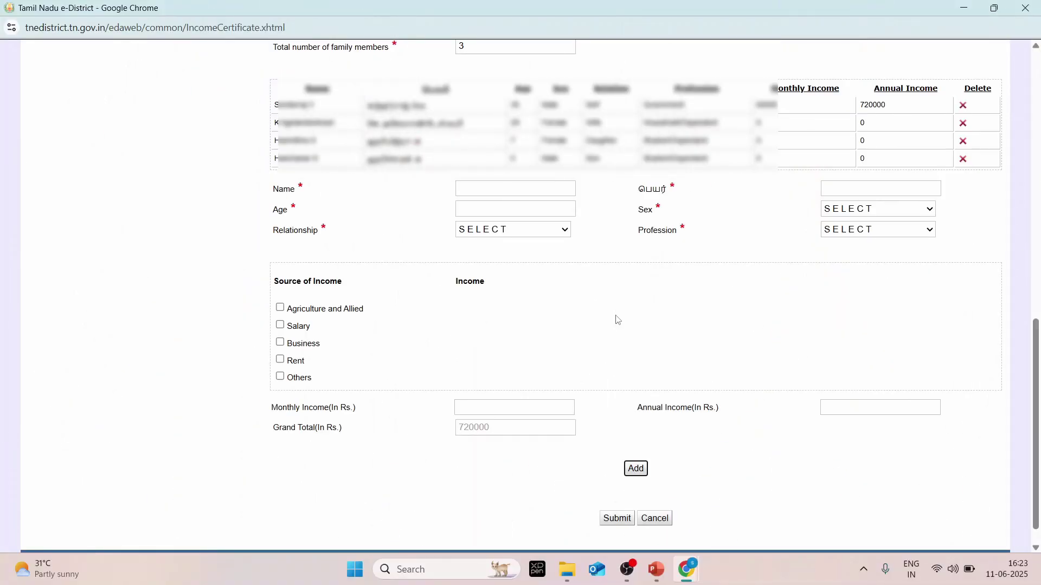
pyautogui.click(618, 520)
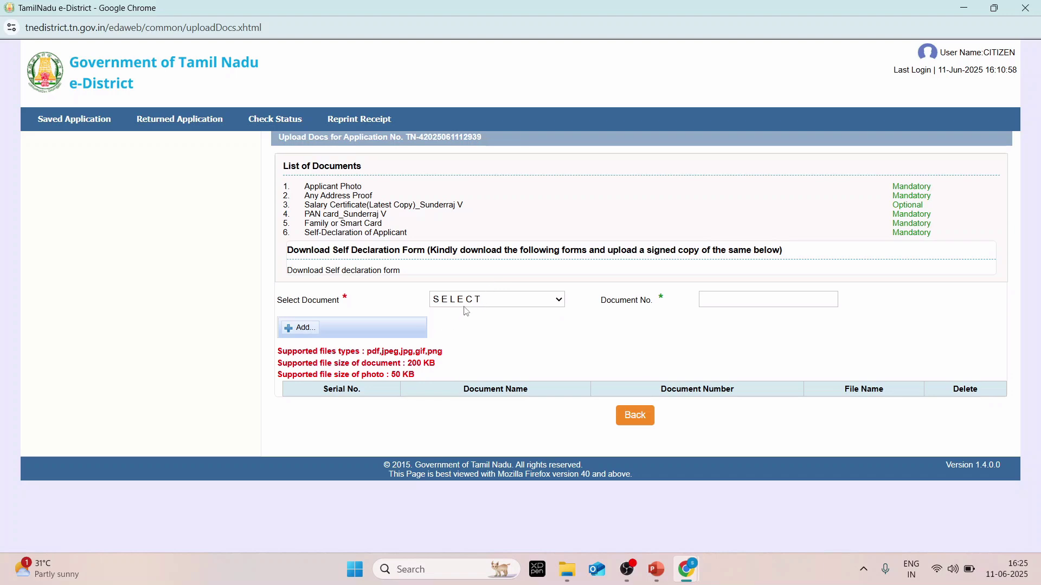
# - Upload the Applicant Photo with document number 1
pyautogui.click(481, 301)
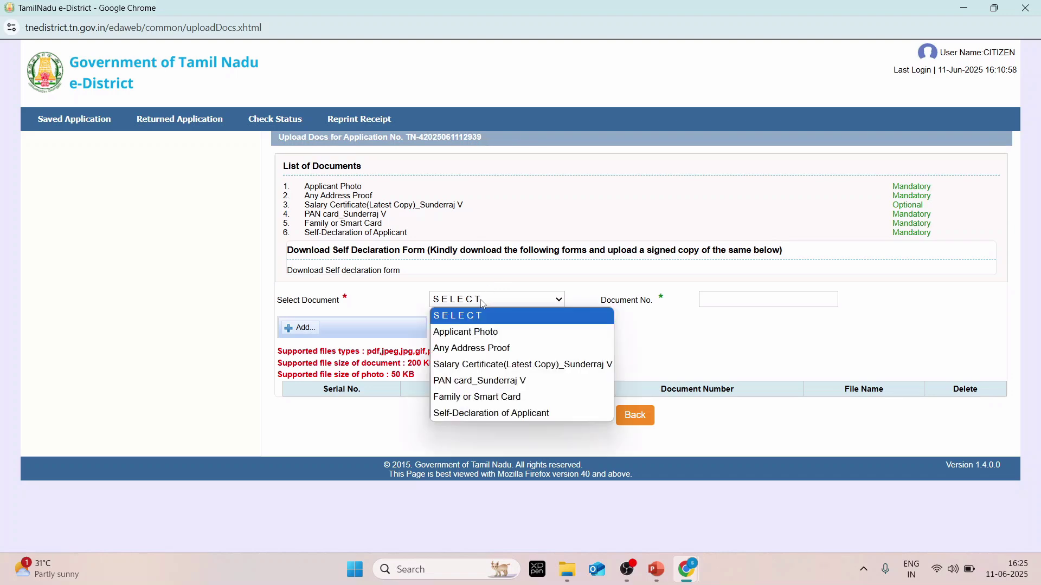
pyautogui.click(465, 331)
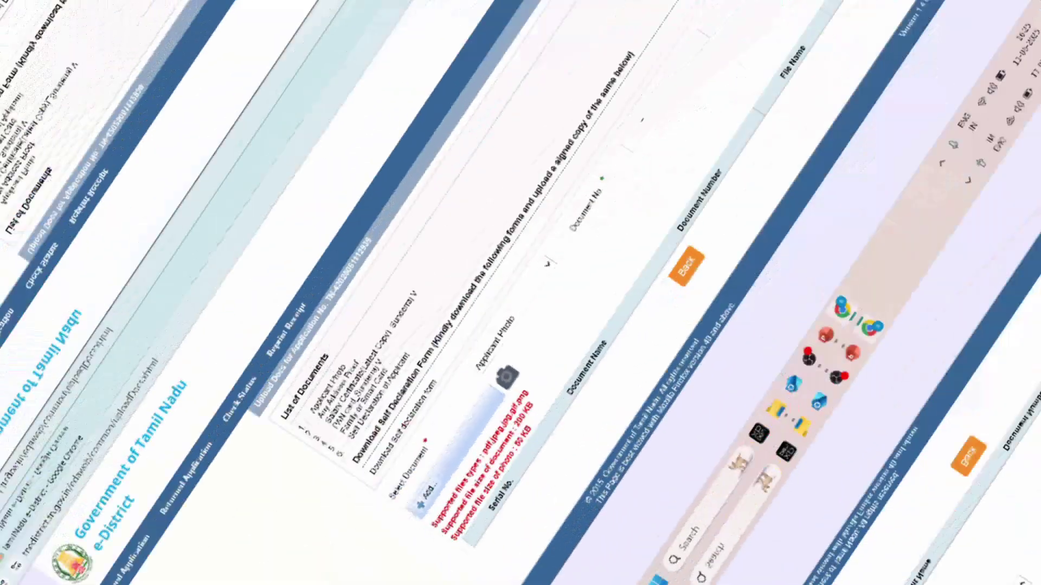
pyautogui.click(726, 299)
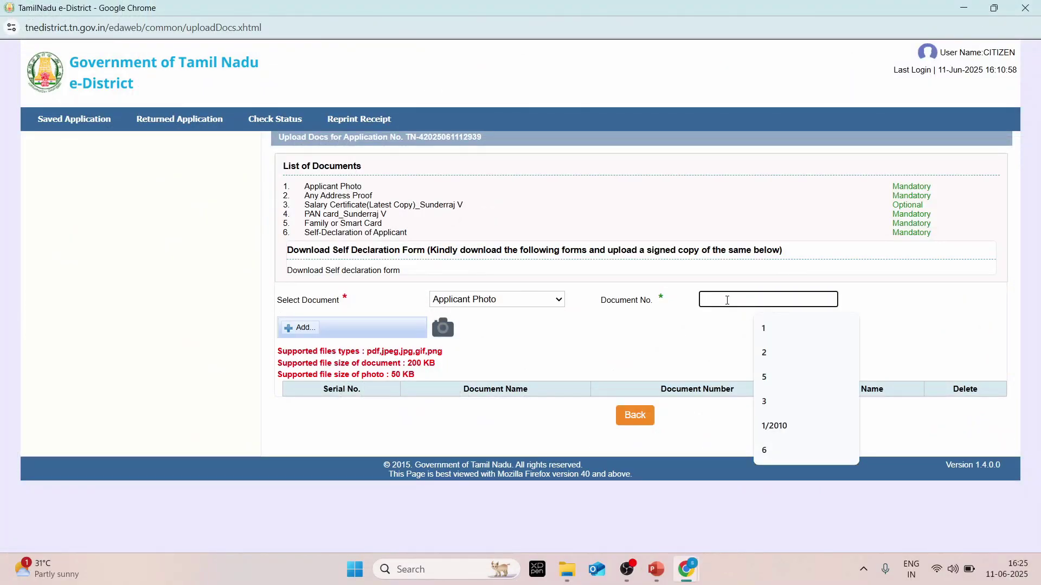
pyautogui.write('1')
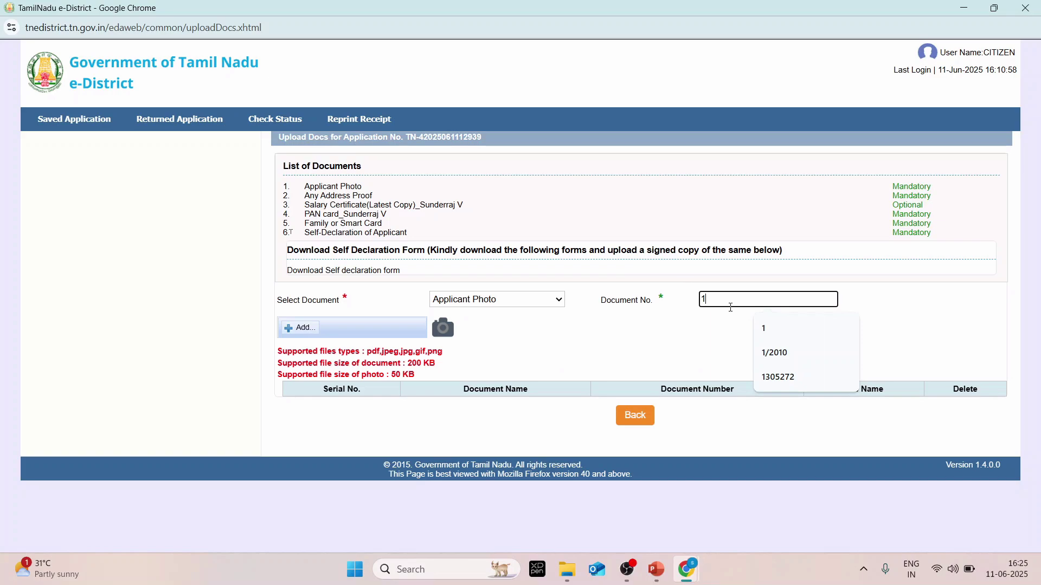
pyautogui.click(487, 356)
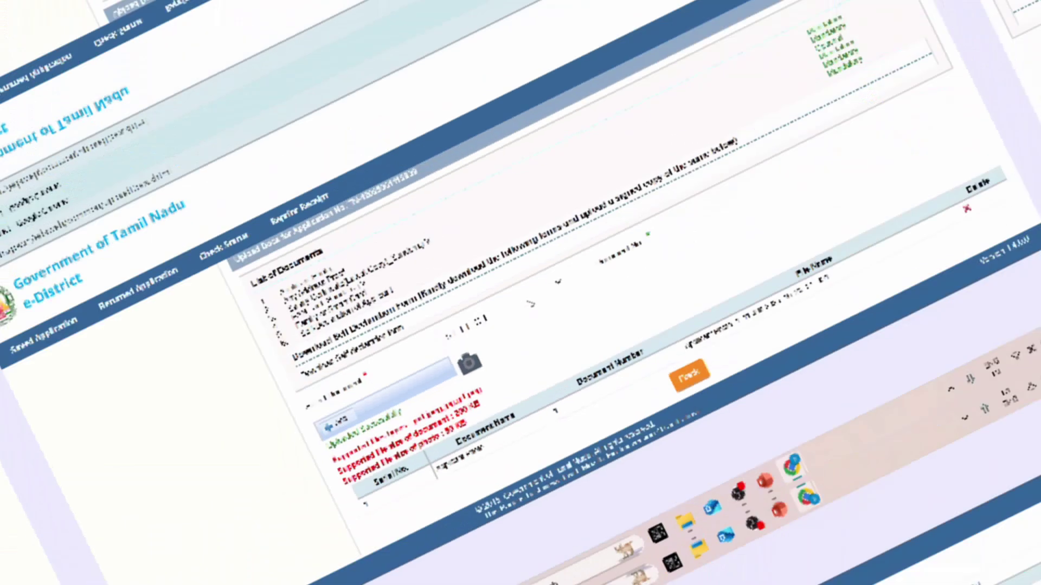
# - Upload the remaining documents, from Any Address Proof to Self-Declaration of Applicant, with document numbers 2 to 6
pyautogui.click(522, 301)
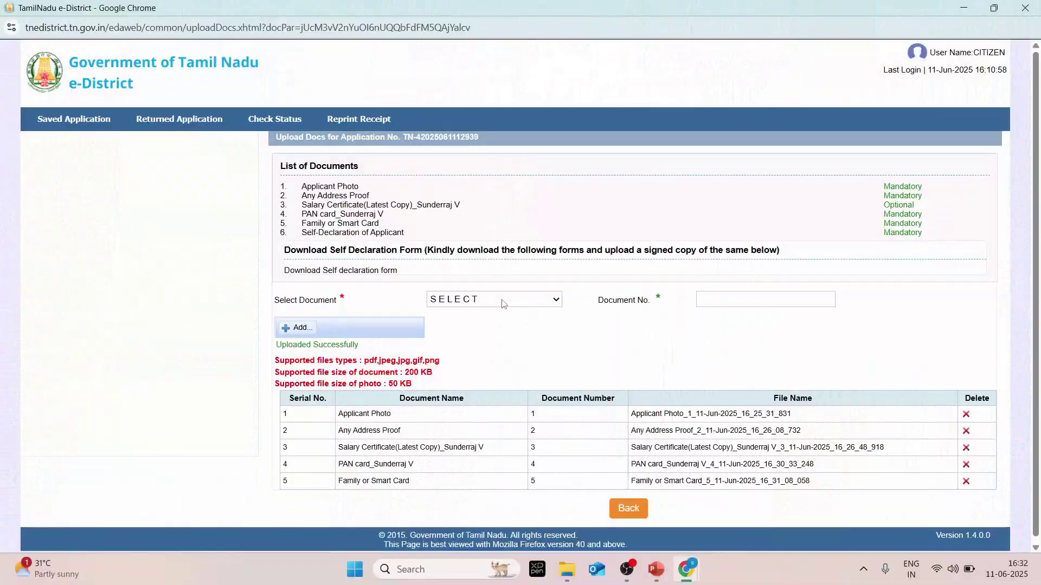
pyautogui.click(502, 301)
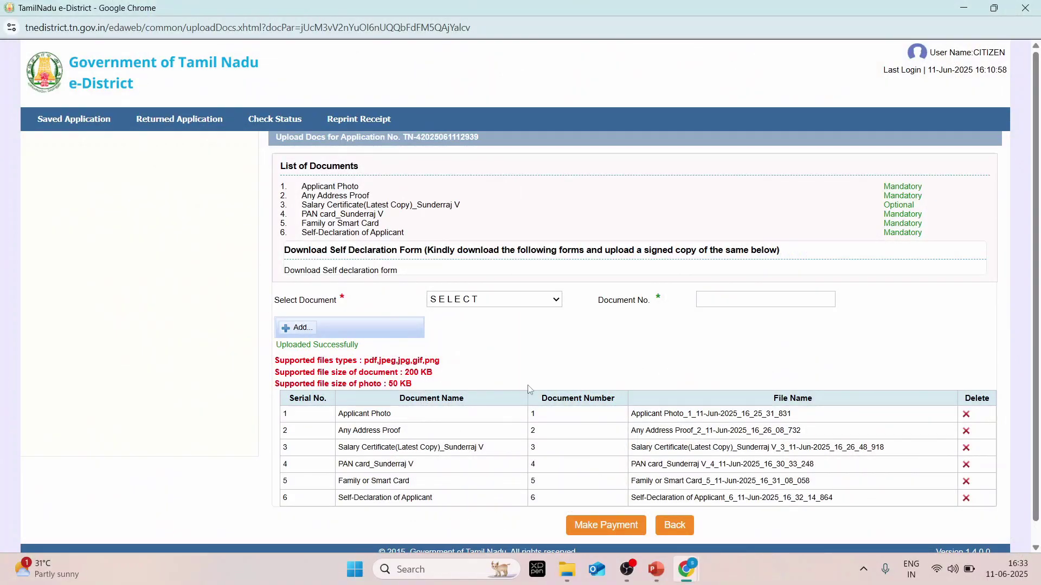
# - Proceed to payment for the application, agree to the Terms and Conditions, and start the online payment
pyautogui.scroll(-1, 518, 385)
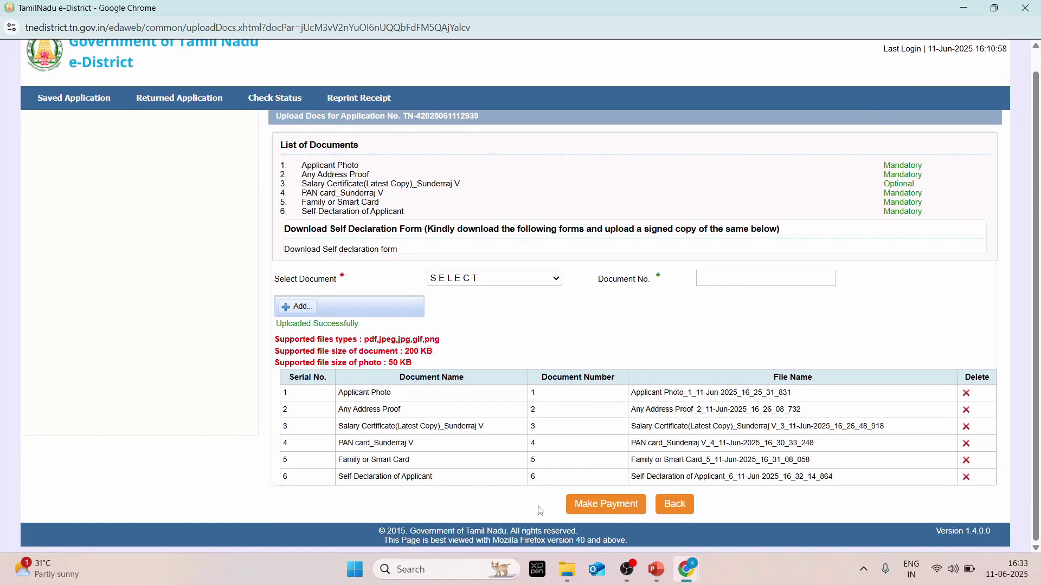
pyautogui.click(605, 505)
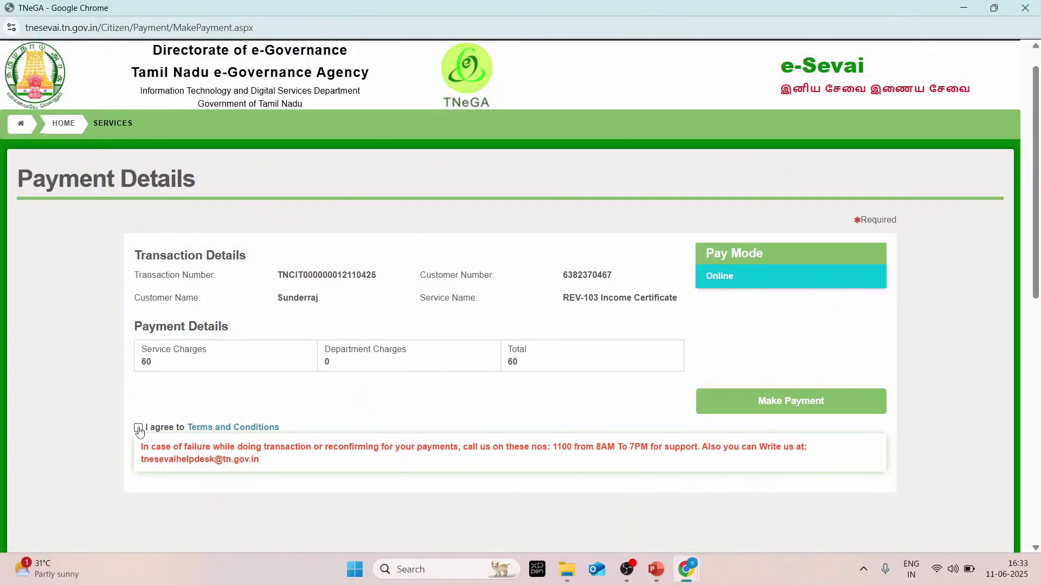
pyautogui.click(139, 428)
pyautogui.click(776, 404)
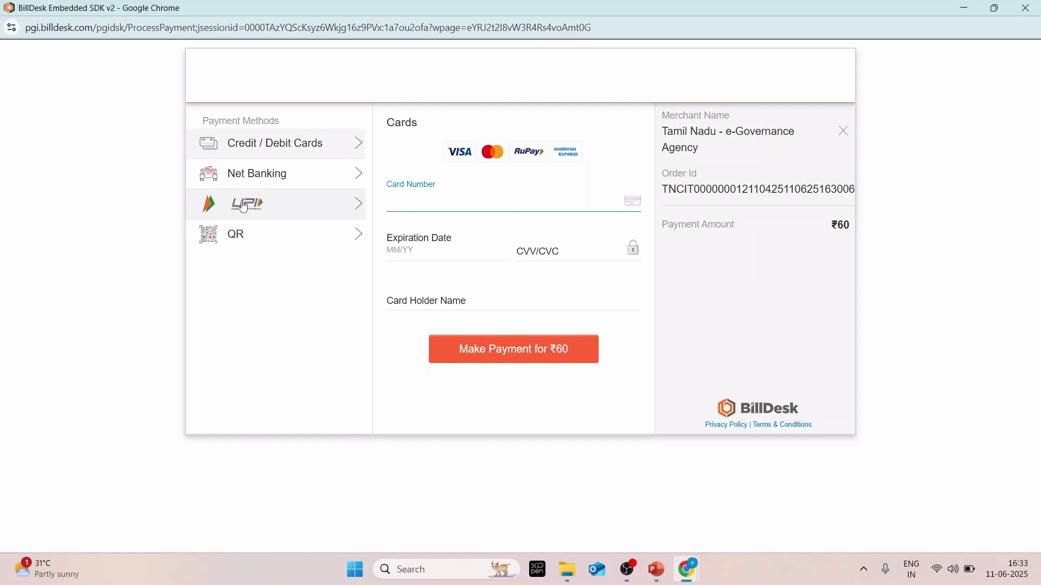
# - Choose UPI as the payment method and show its QR code
pyautogui.click(245, 212)
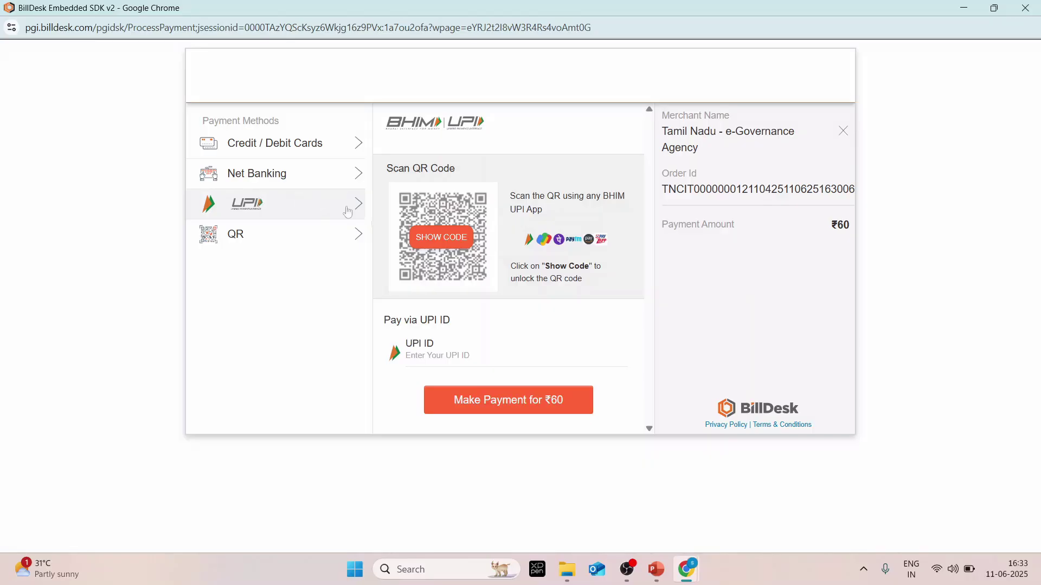
pyautogui.click(441, 238)
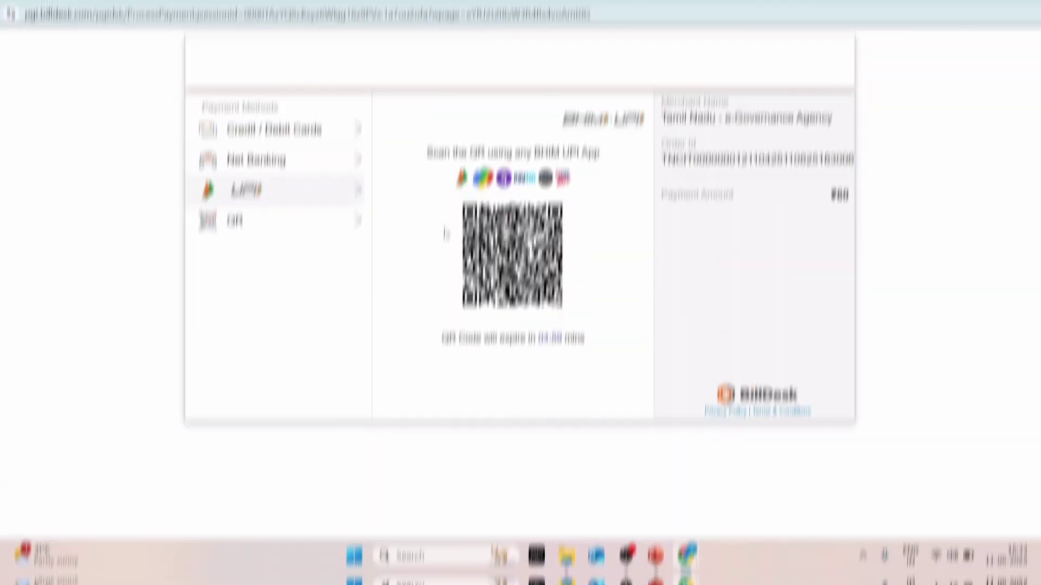